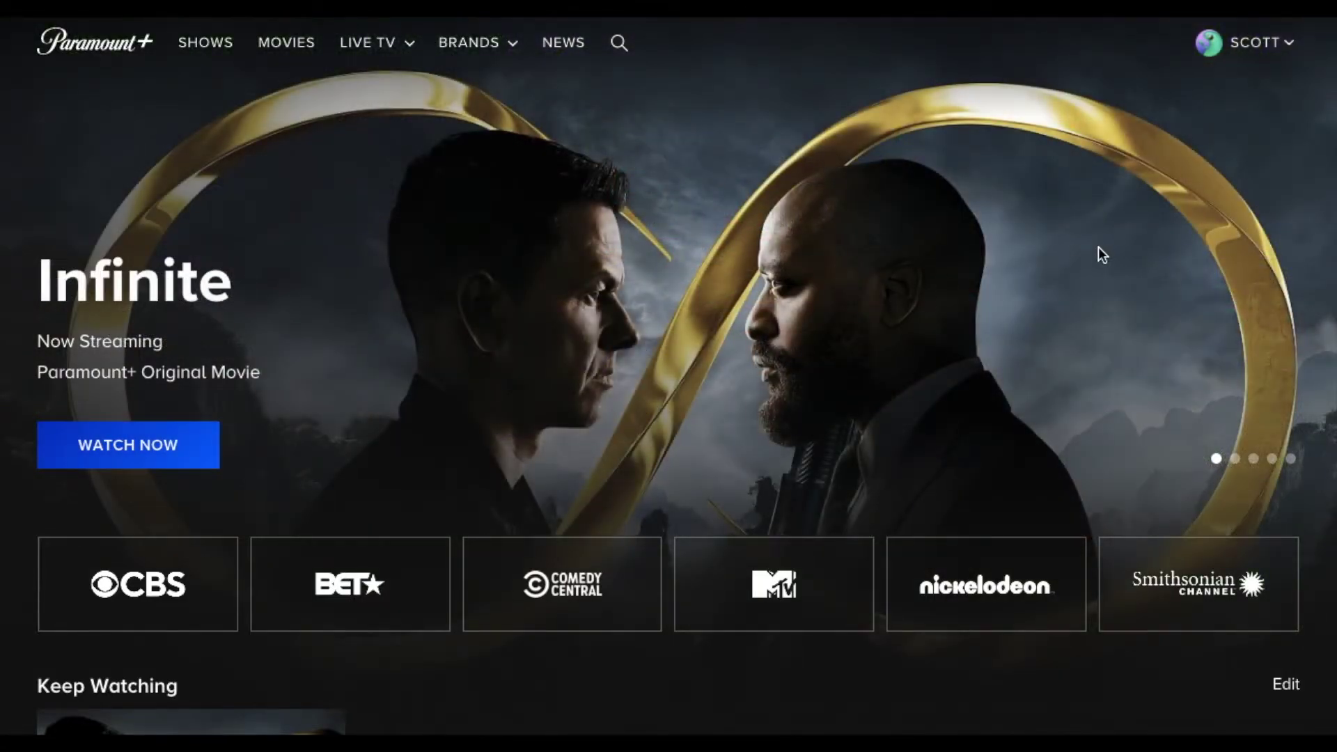
- Add a profile named 'Kids' with Kids Mode on and the Older Kids rating level
click(1277, 49)
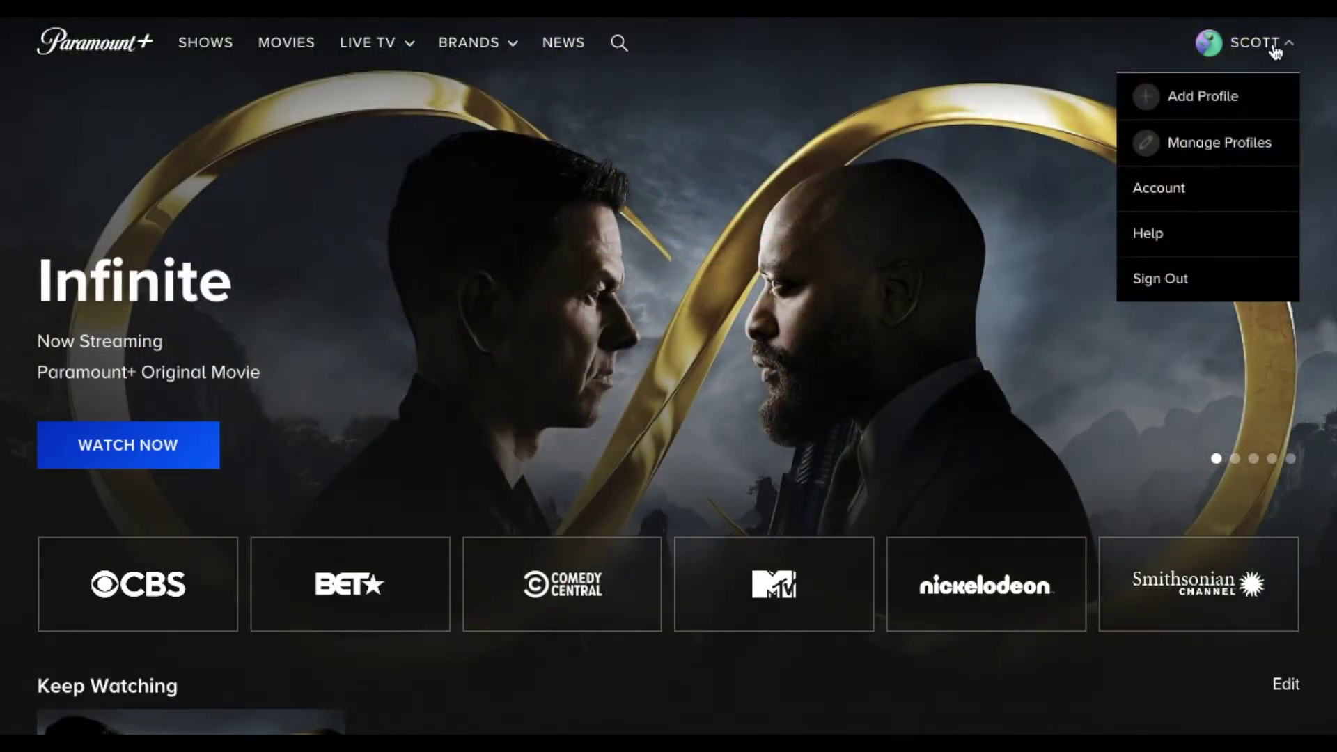
click(1205, 101)
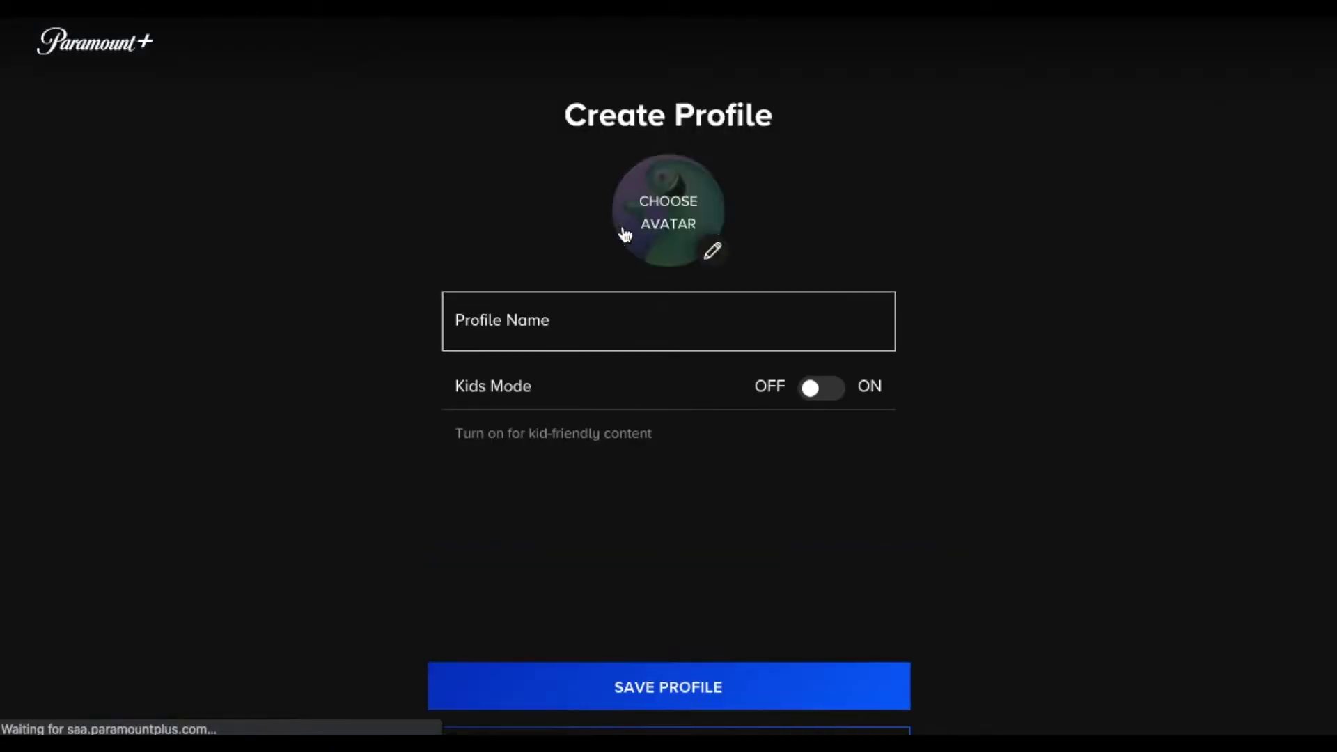
click(538, 319)
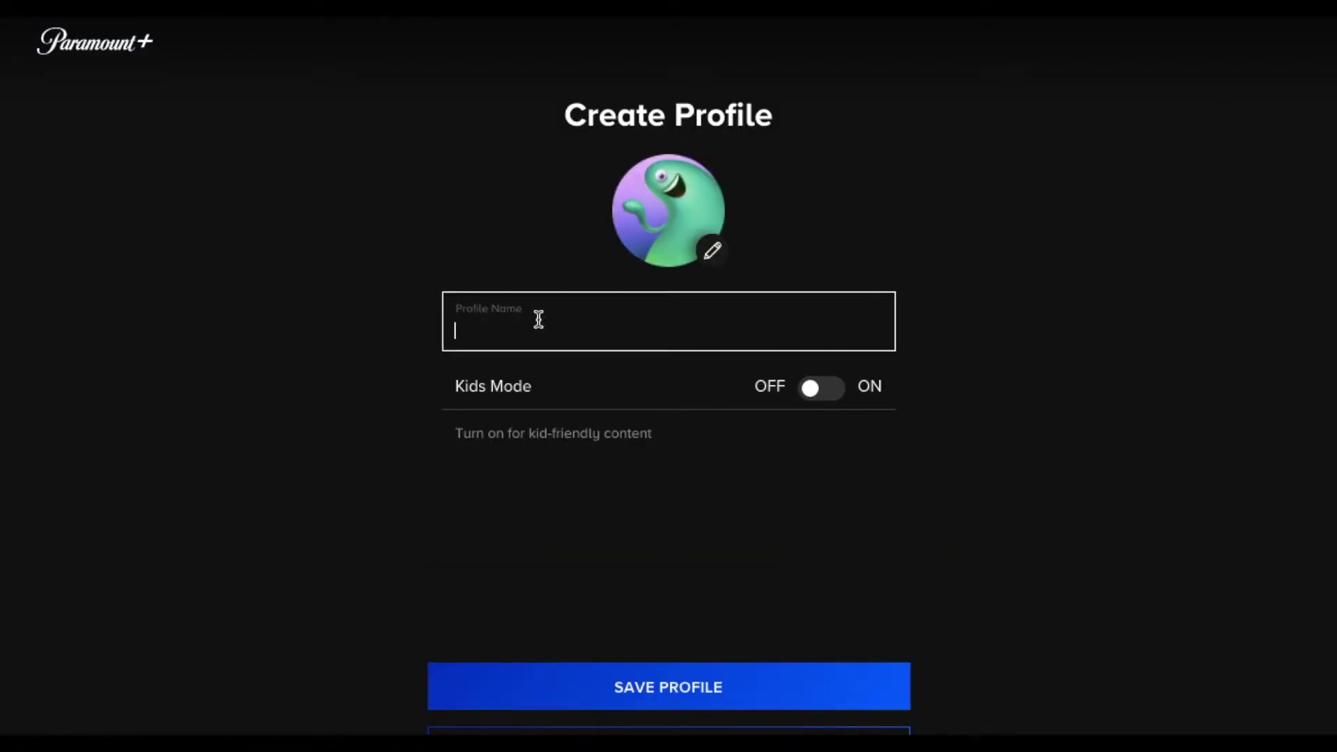
text(Kids)
click(820, 395)
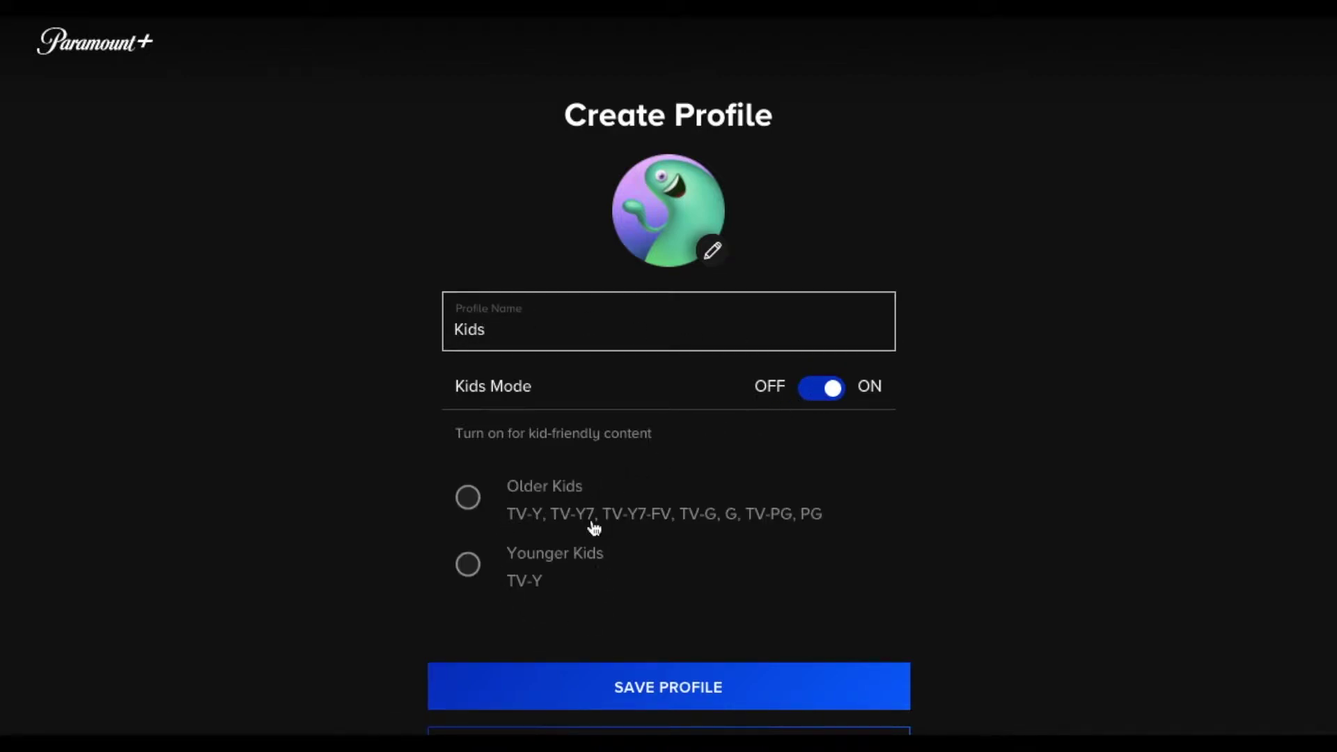
click(468, 497)
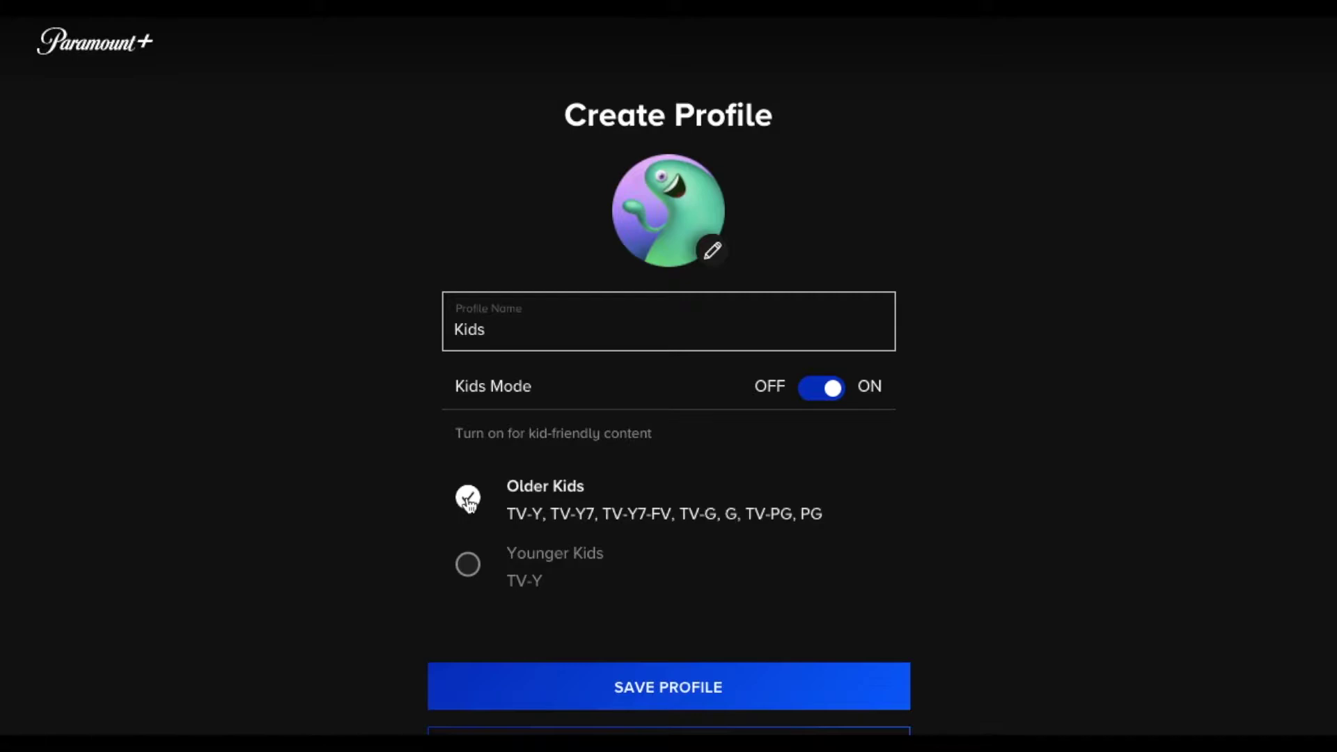
click(668, 688)
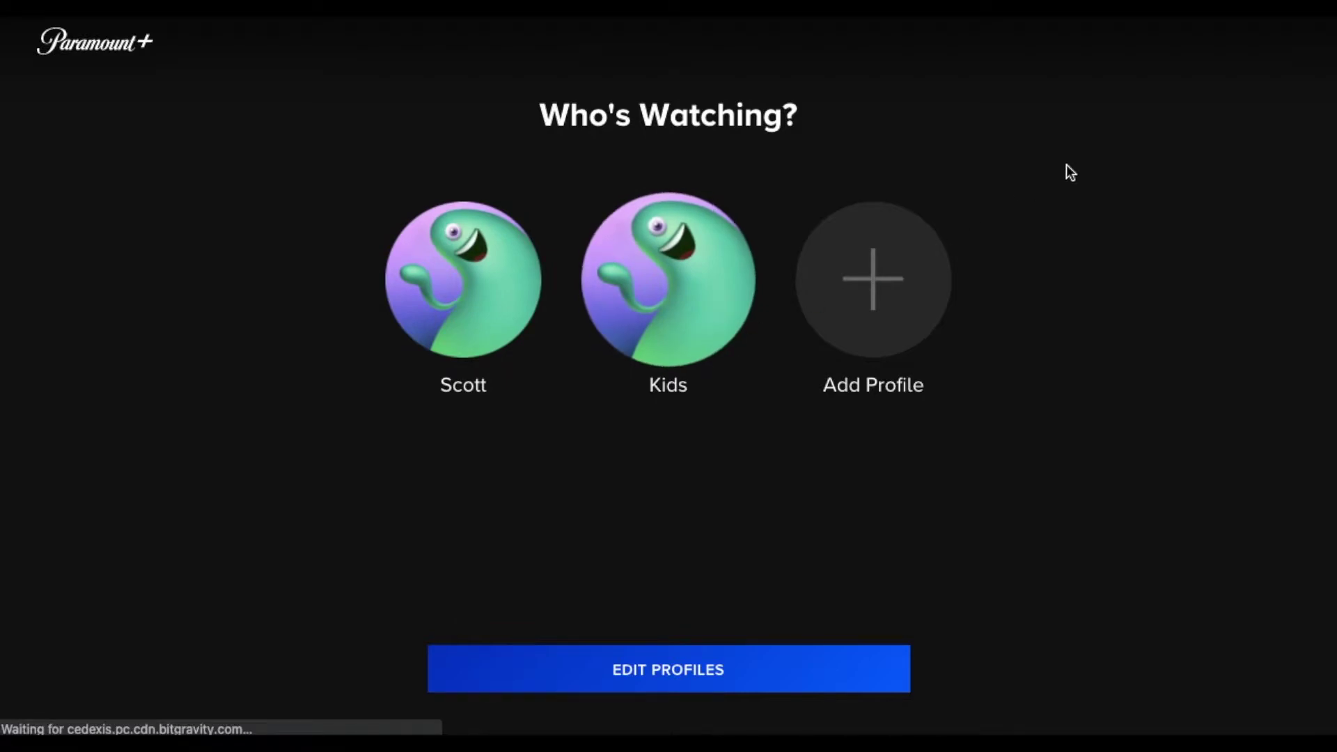
- Enter as the main profile, go to Account settings, and switch on Parental Controls
click(471, 310)
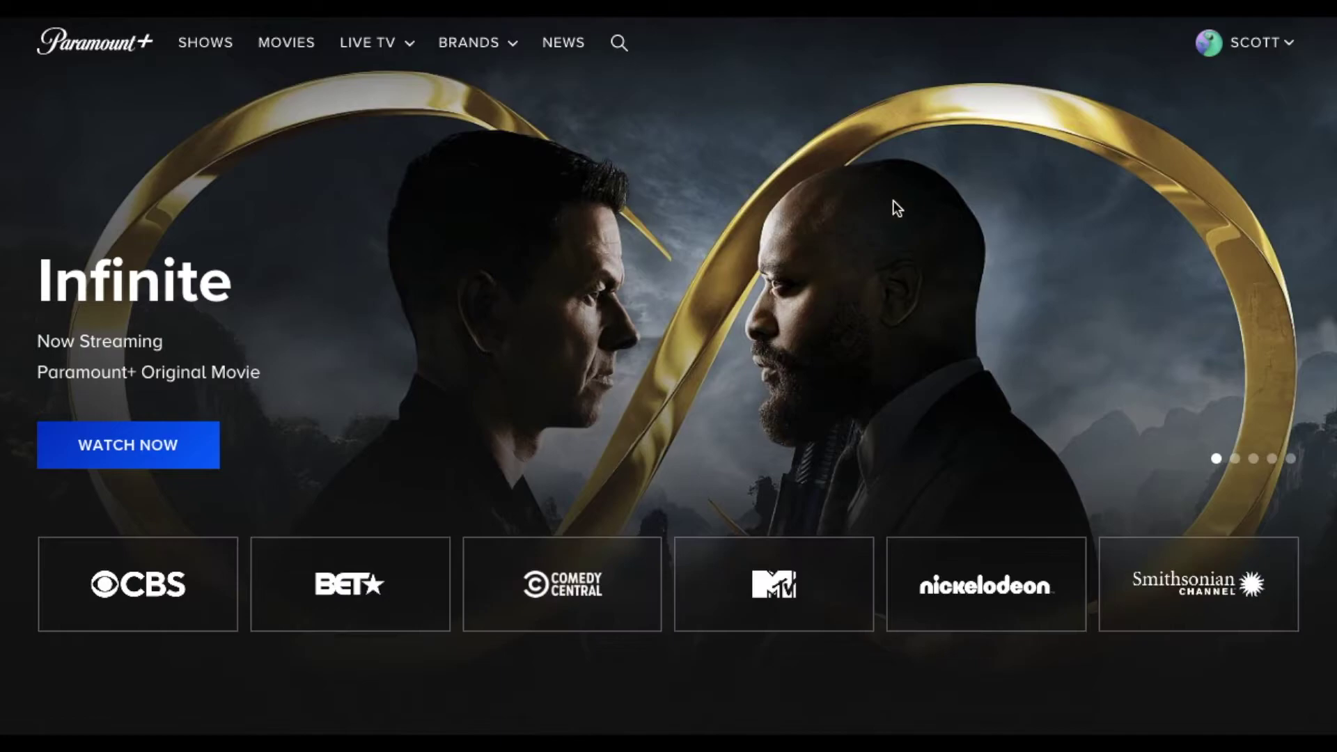
mouse_move(1284, 51)
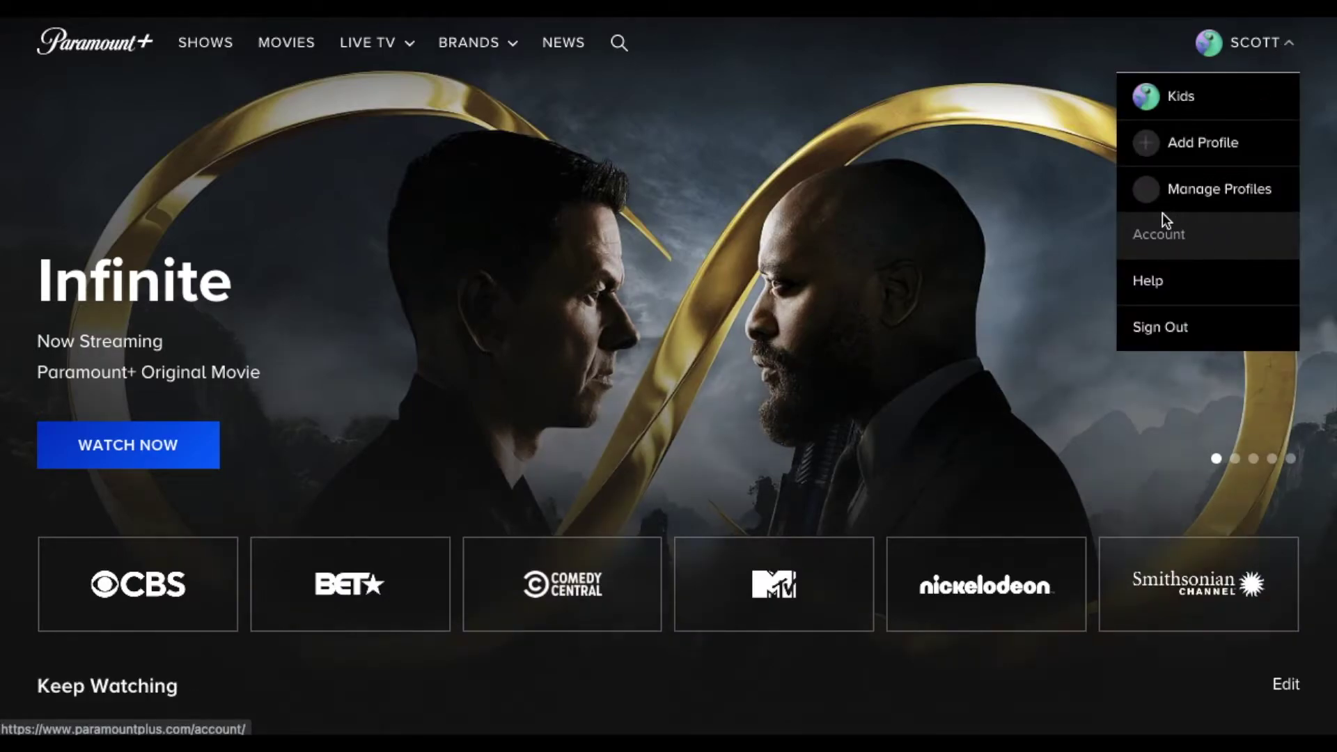
click(1187, 241)
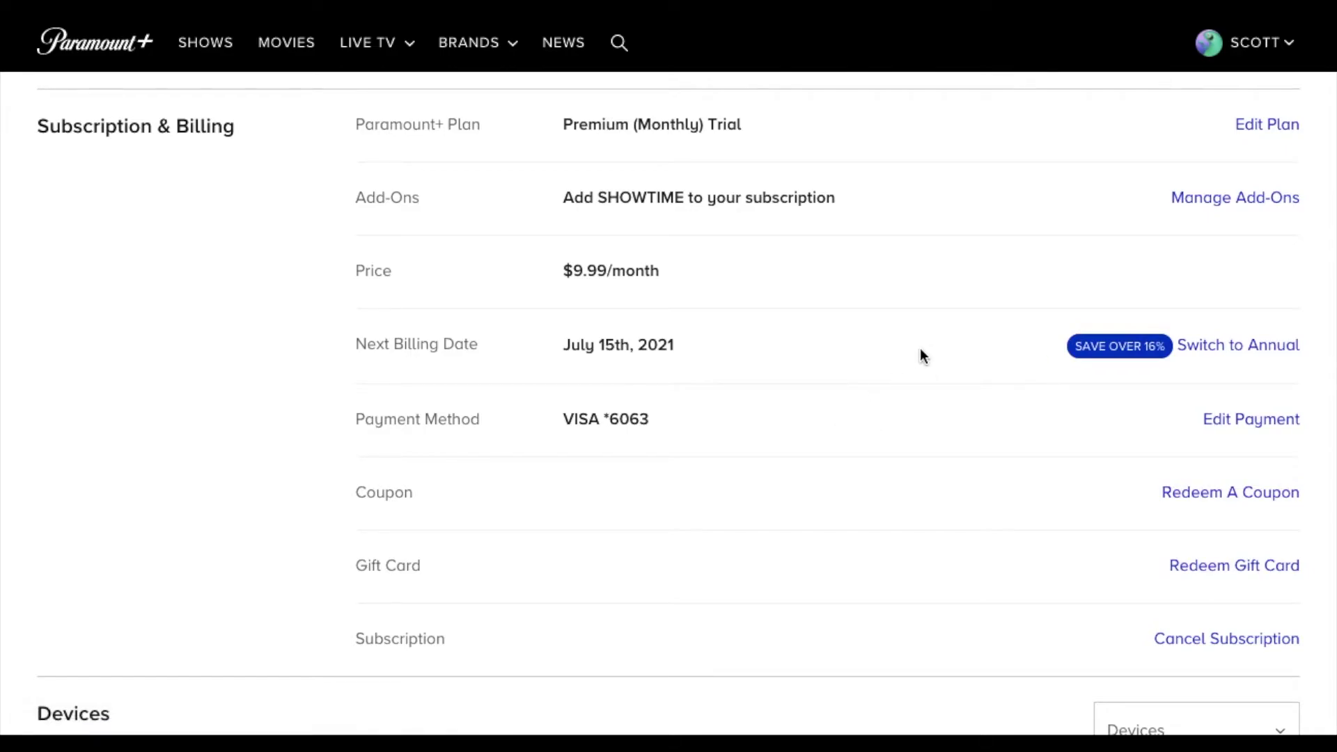
scroll(920, 355, down, 6)
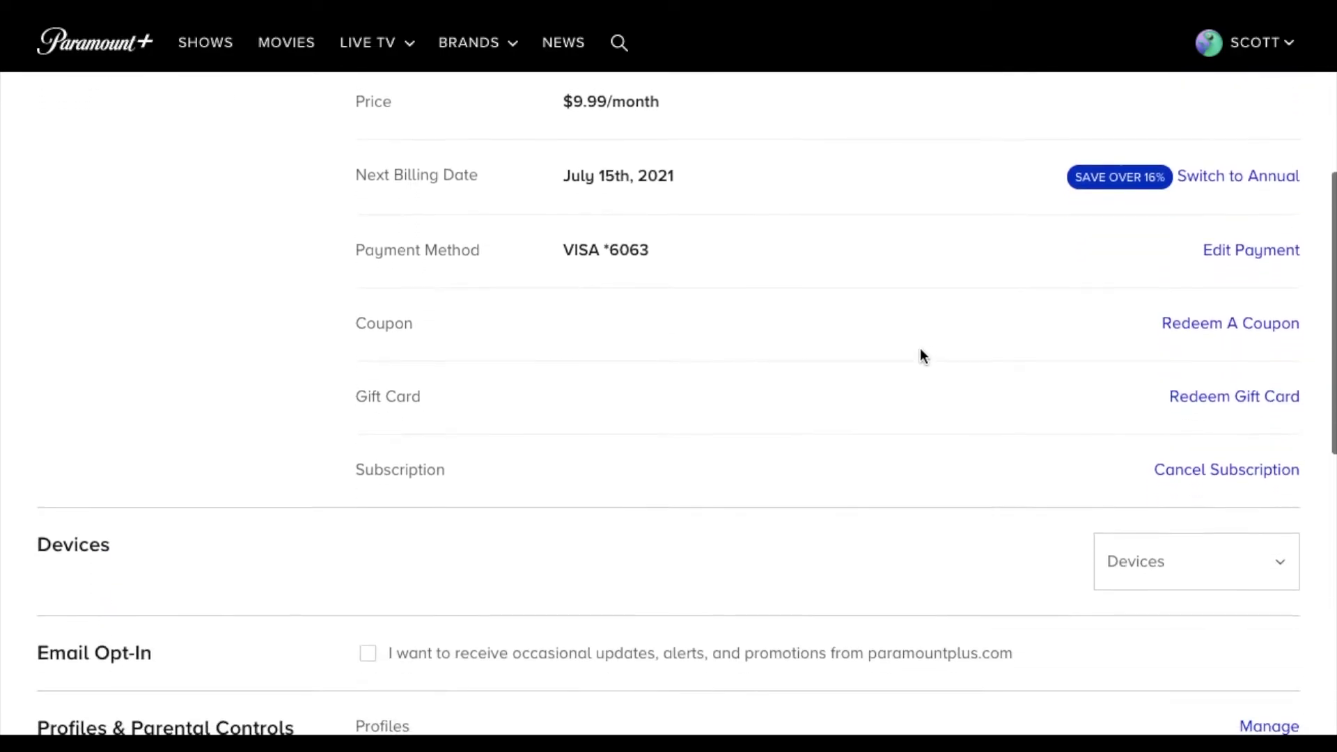
scroll(920, 356, down, 1)
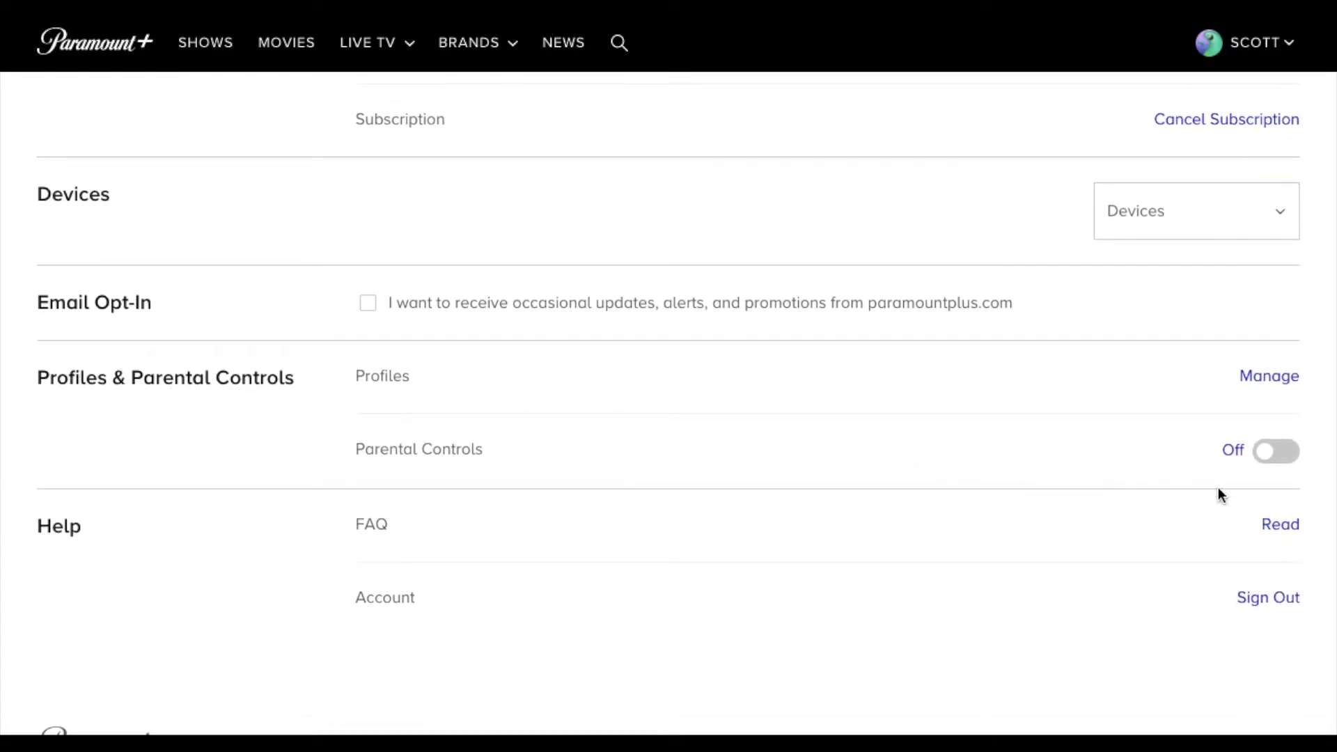
click(1264, 460)
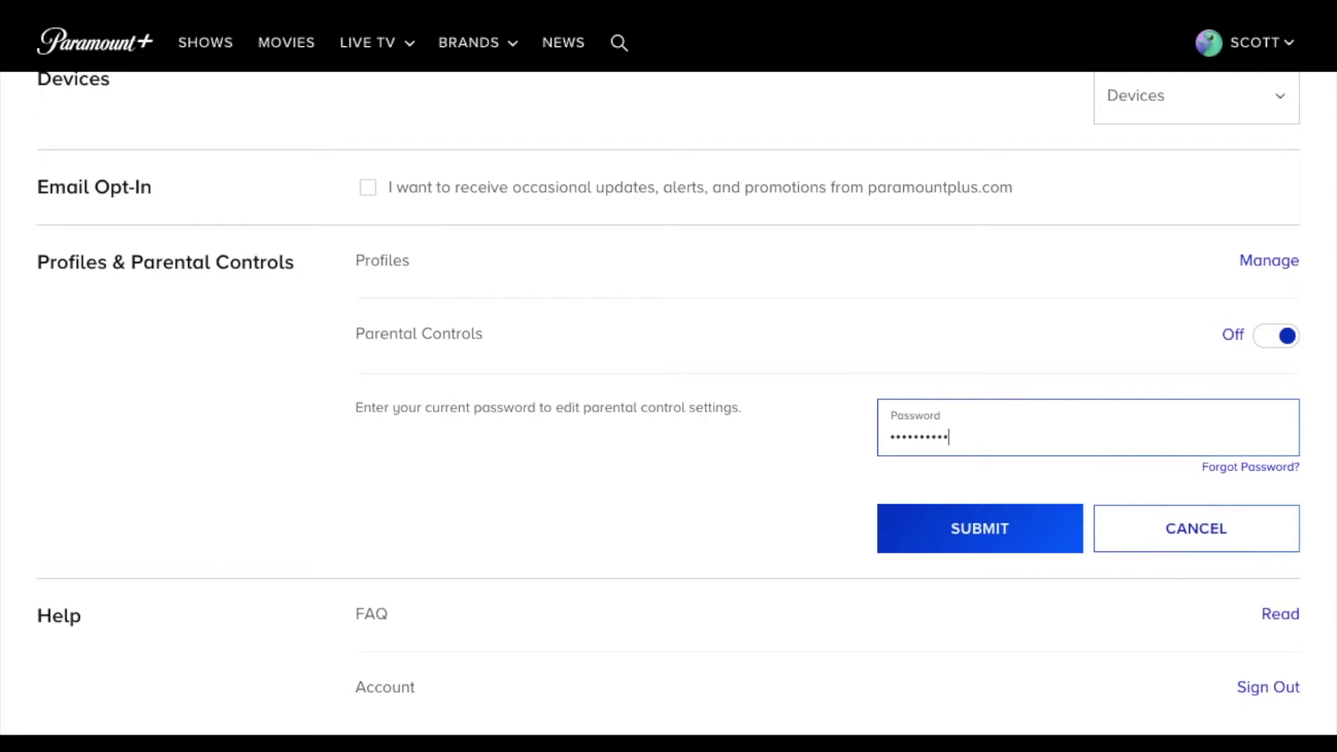
- Submit the account password to unlock the PIN and restriction level settings
click(983, 516)
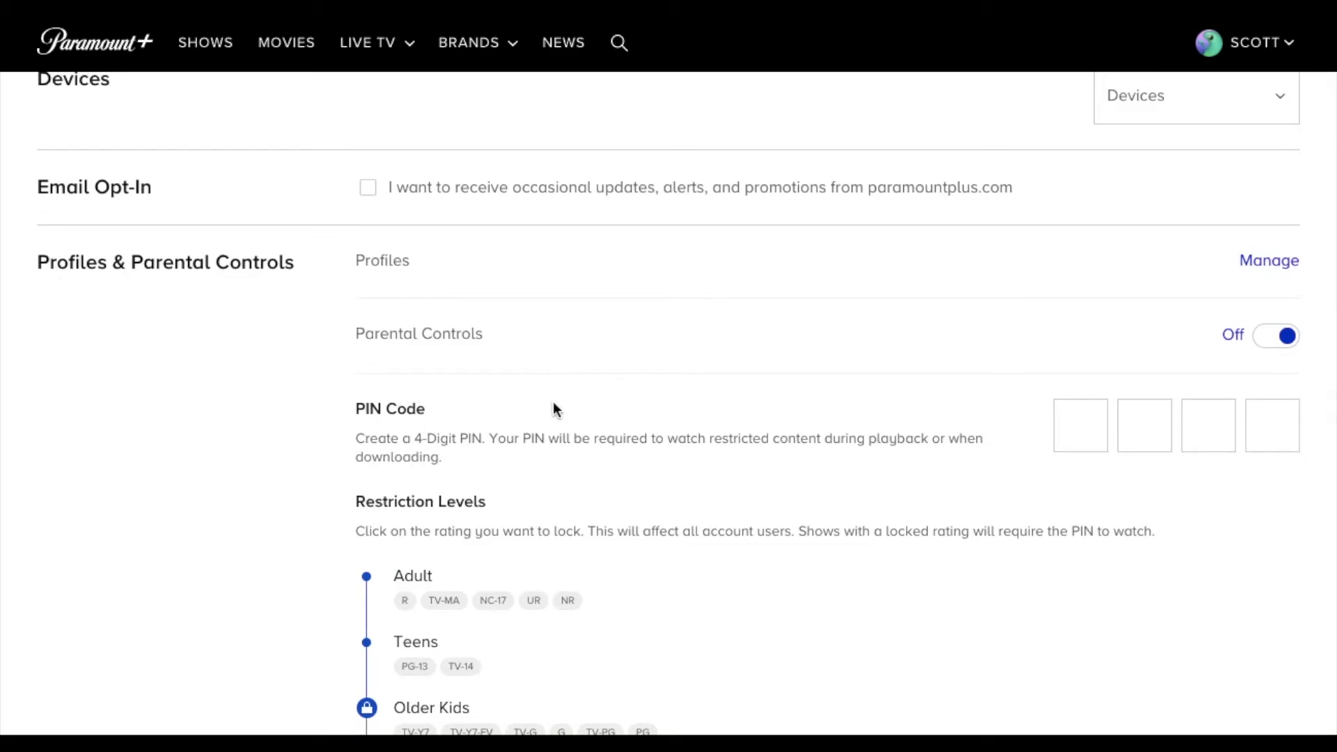
- Enter a 4-digit parental control PIN in the PIN Code boxes
scroll(554, 404, down, 2)
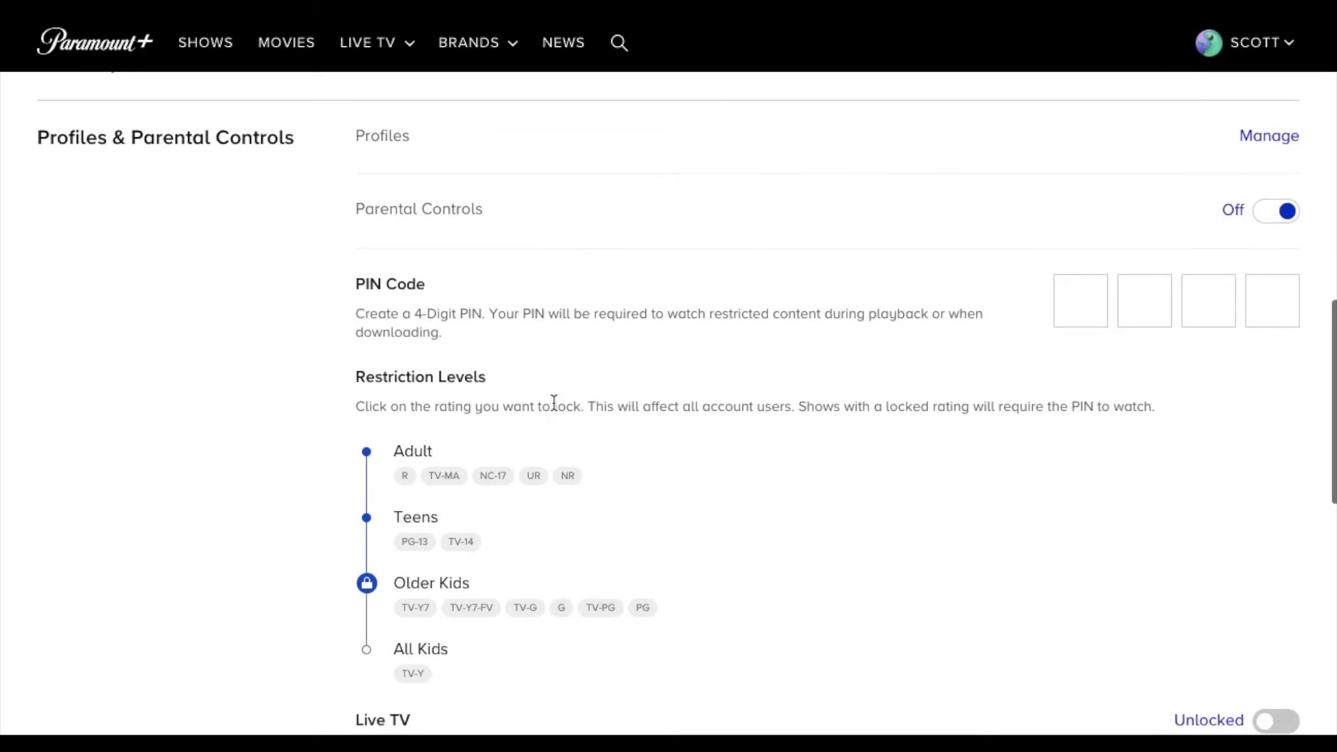
click(1087, 301)
text(1)
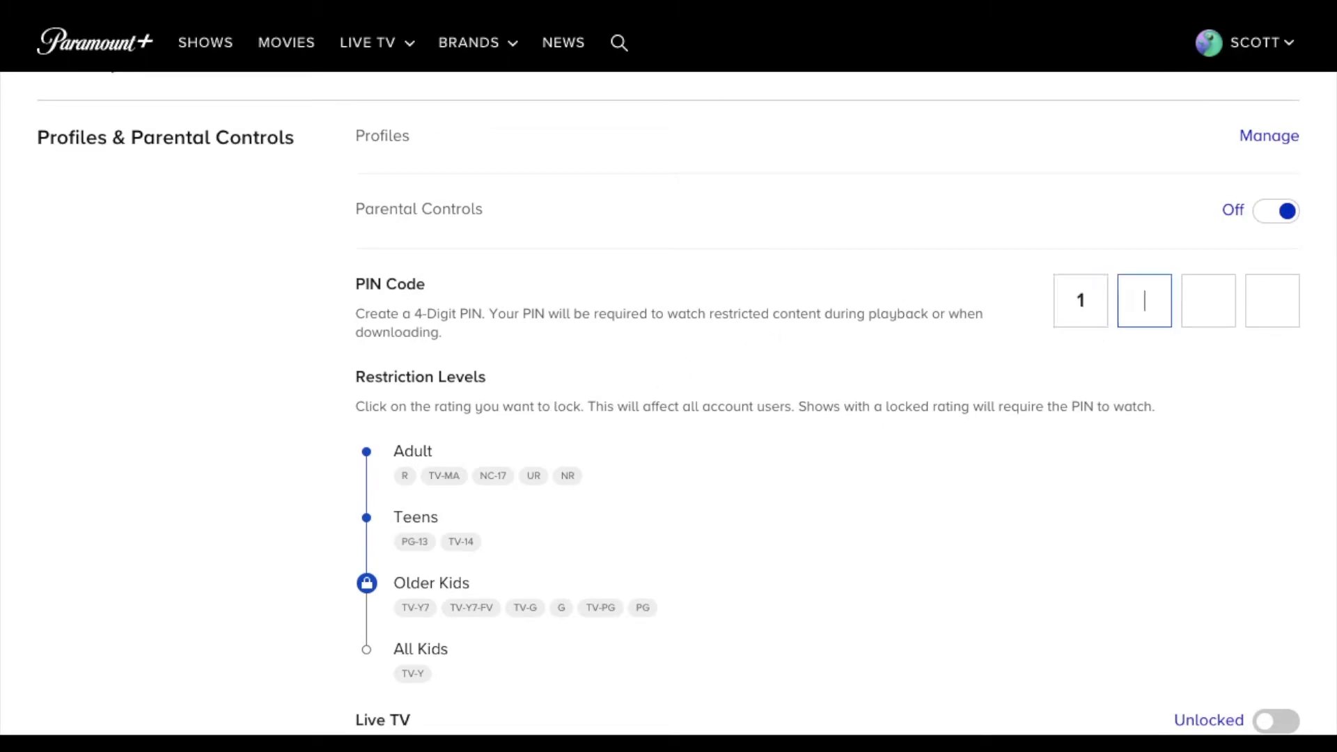
text(234)
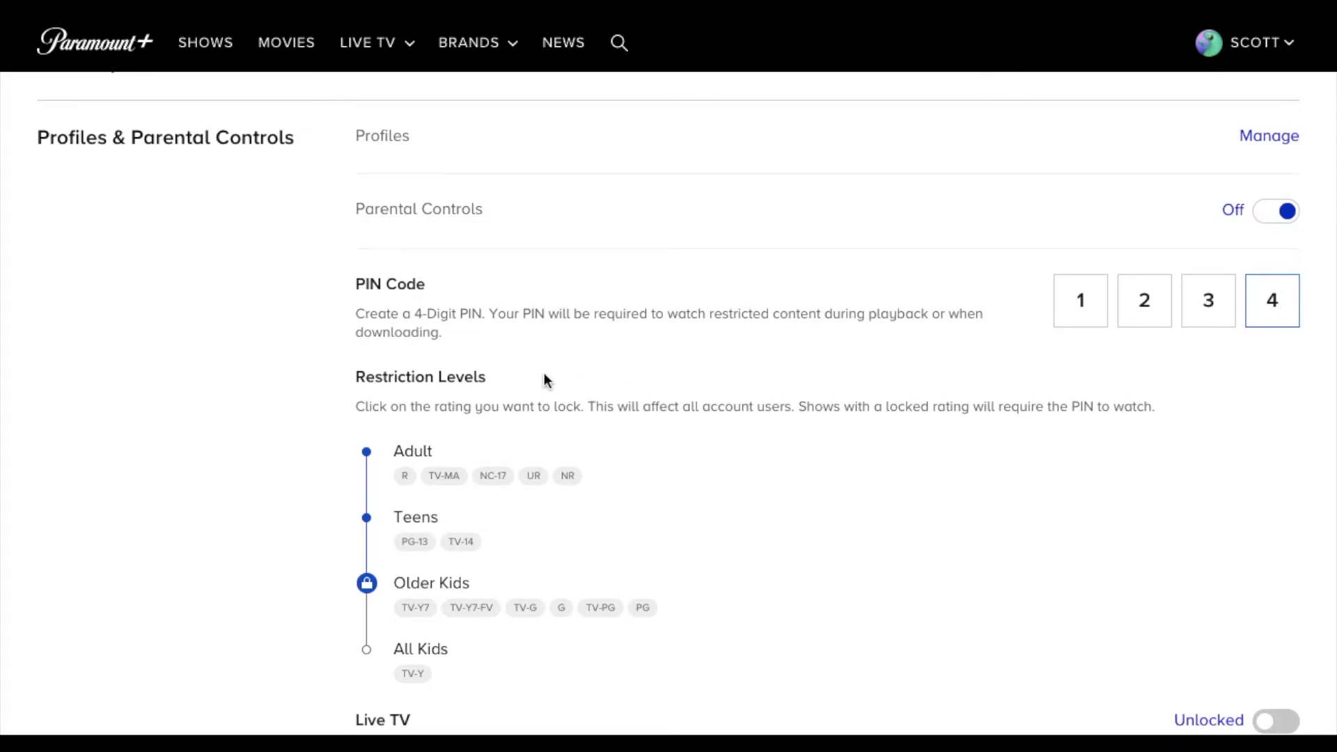
- Set the Restriction Levels lock on Older Kids
scroll(545, 373, down, 1)
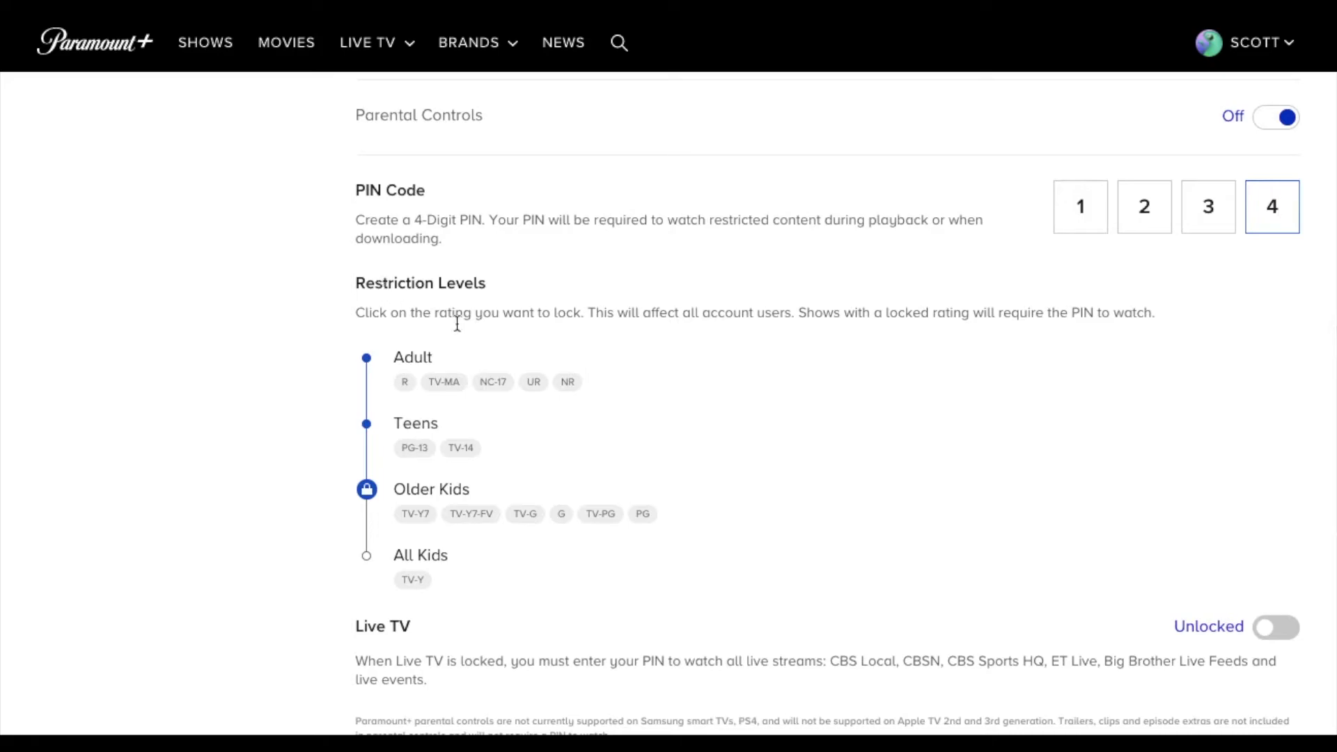
click(387, 479)
click(366, 556)
click(367, 489)
click(367, 425)
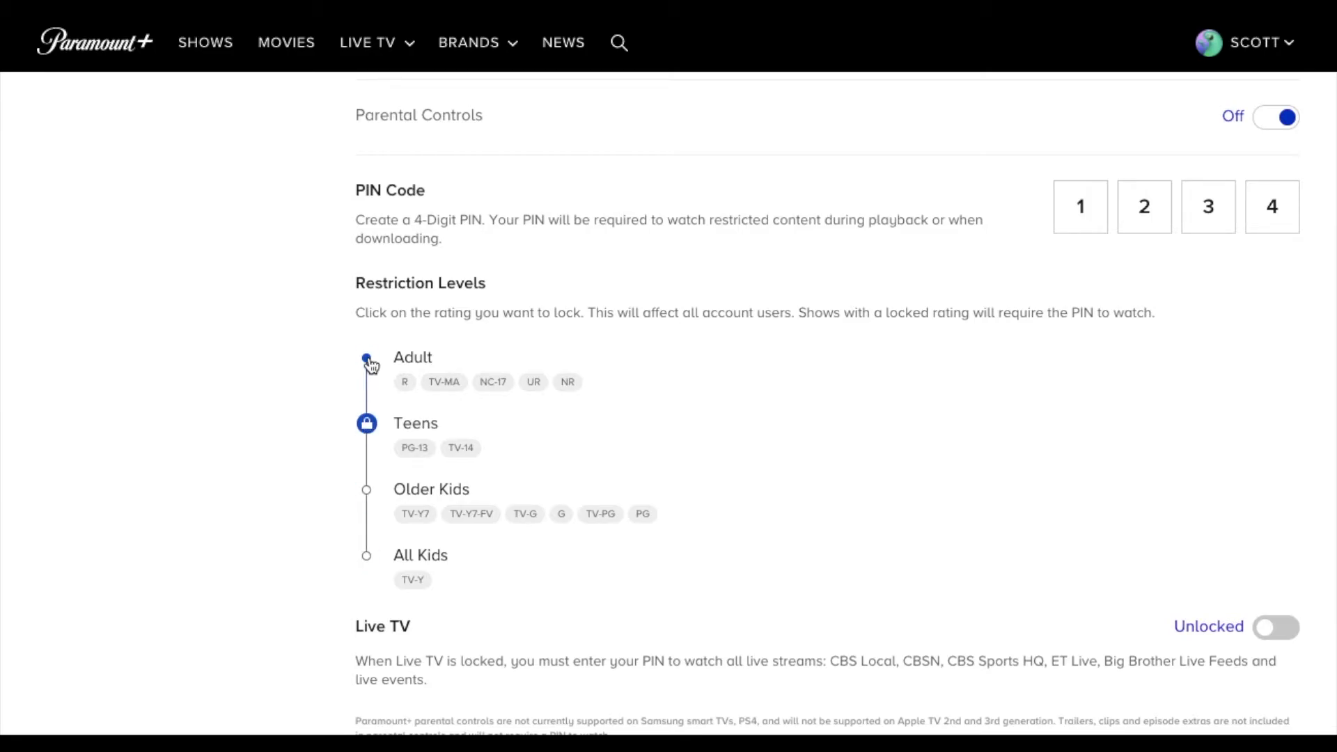
click(367, 360)
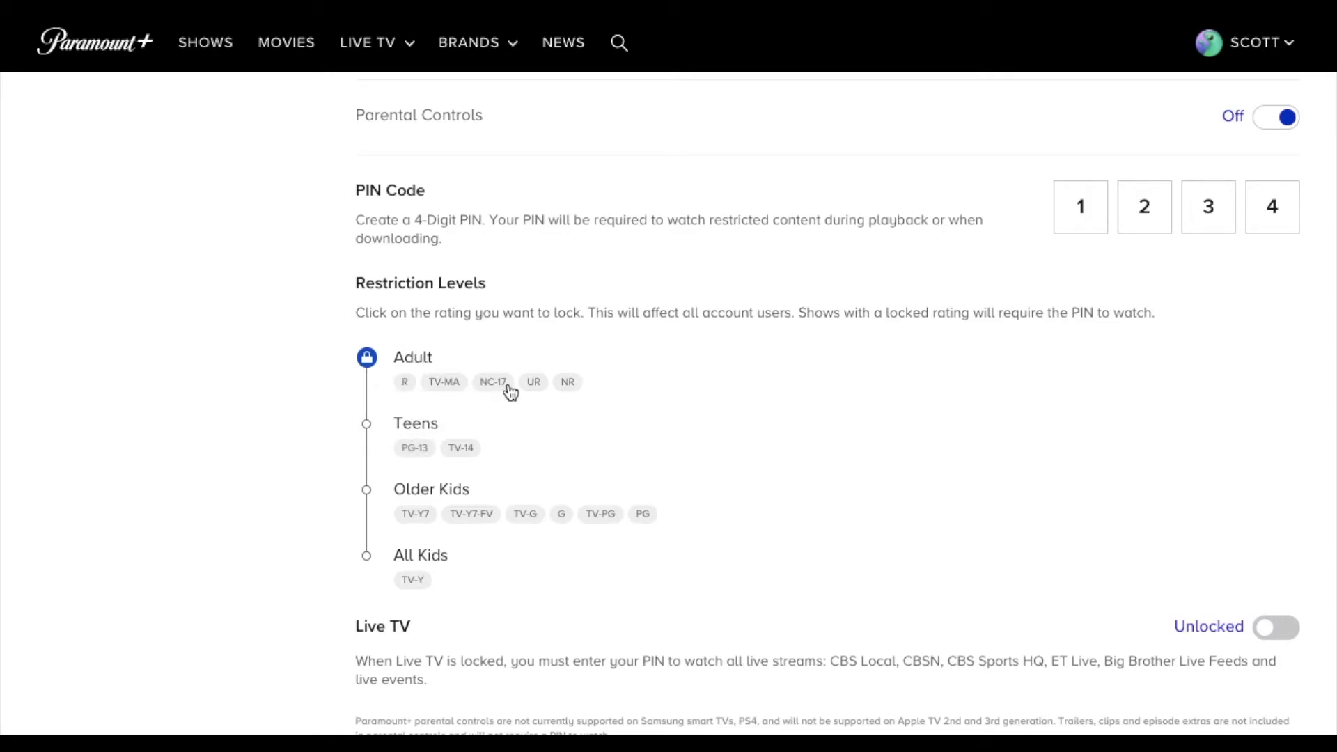
click(368, 492)
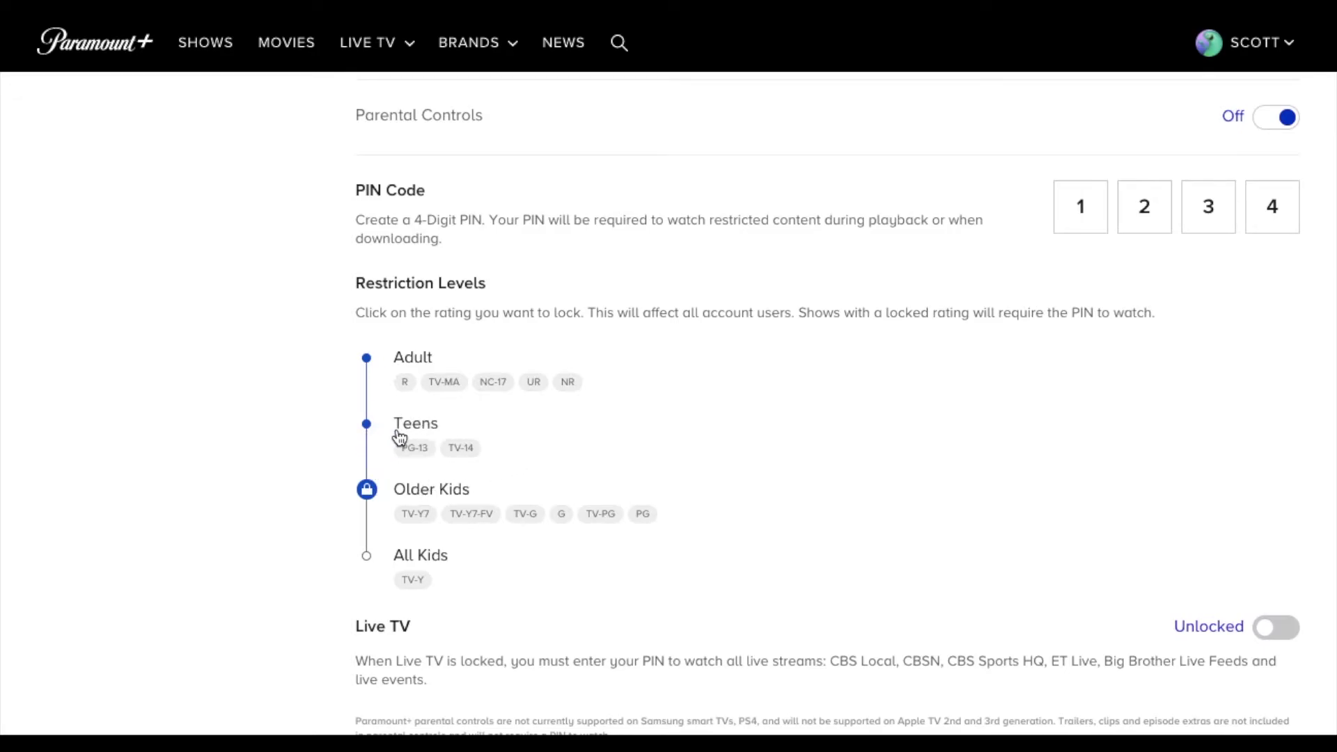
scroll(790, 583, down, 2)
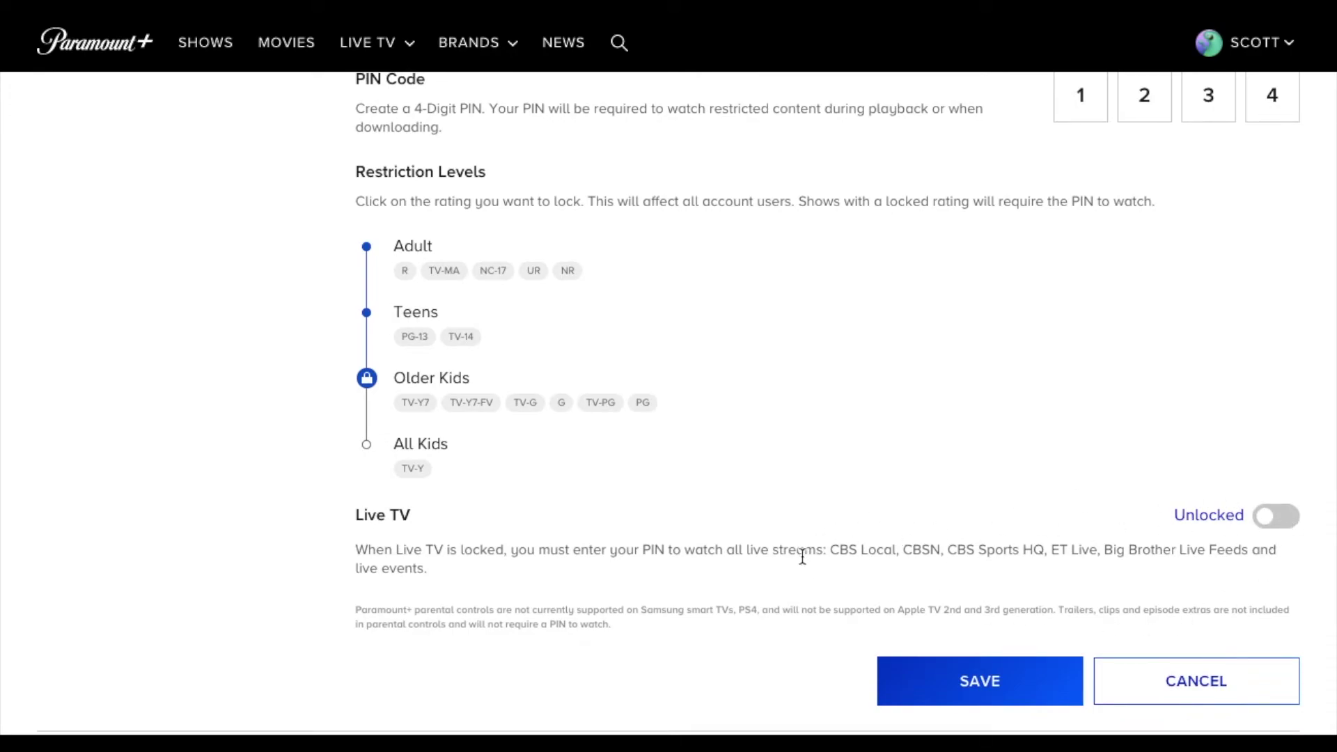
scroll(802, 557, up, 2)
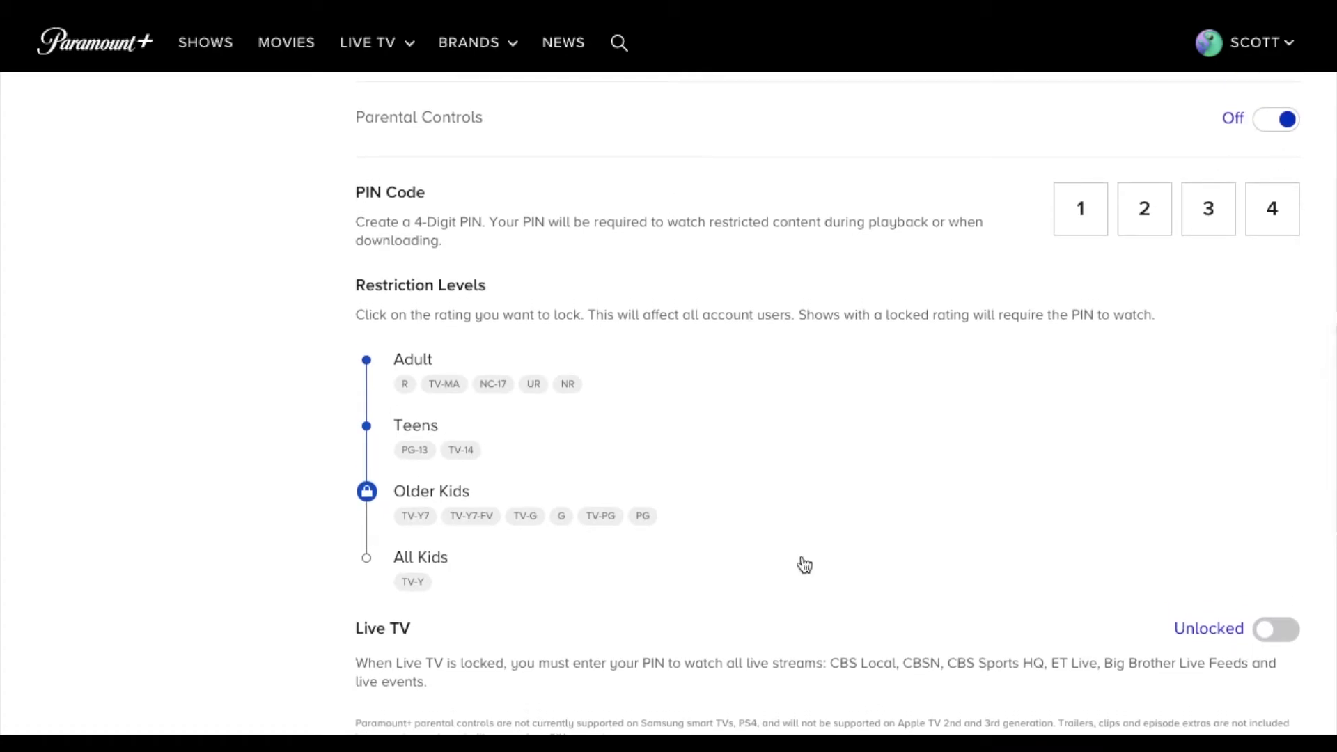
scroll(801, 564, down, 1)
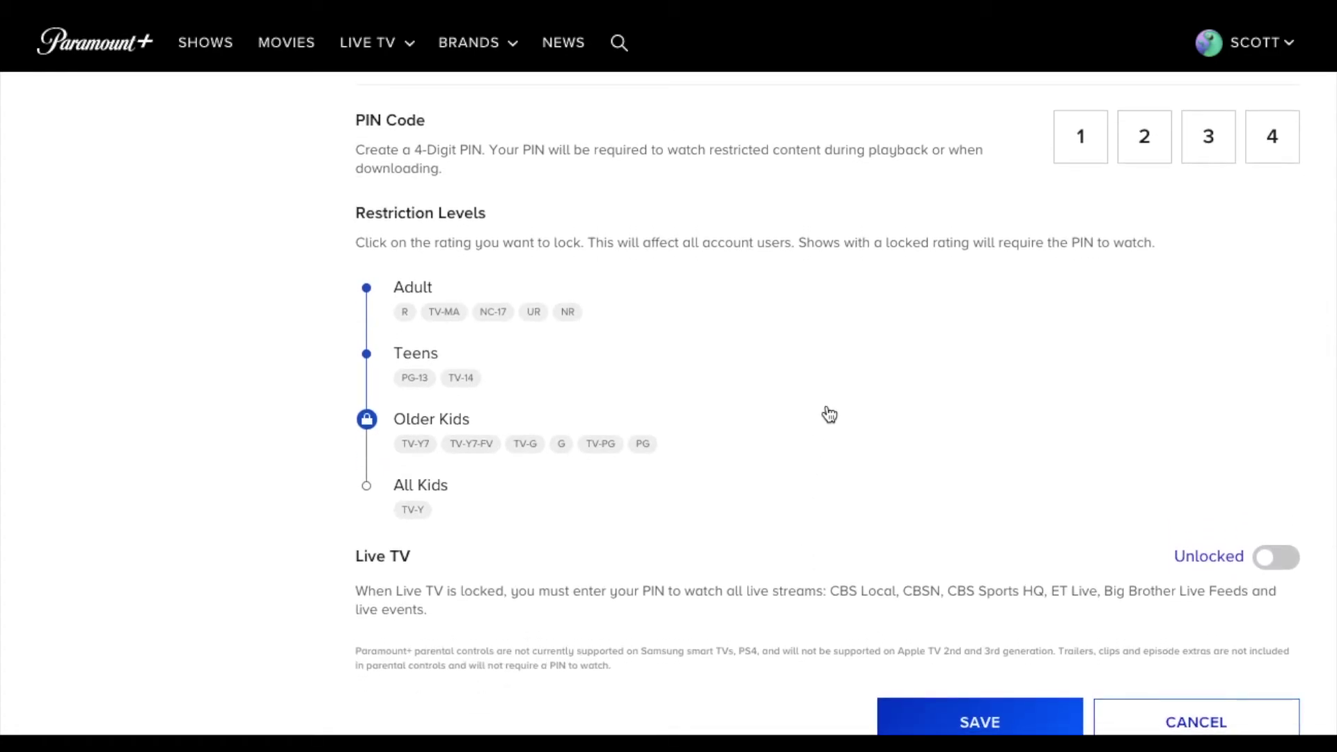
scroll(829, 415, down, 3)
- Save the parental control settings, then go to Manage Profiles from the home page
click(978, 547)
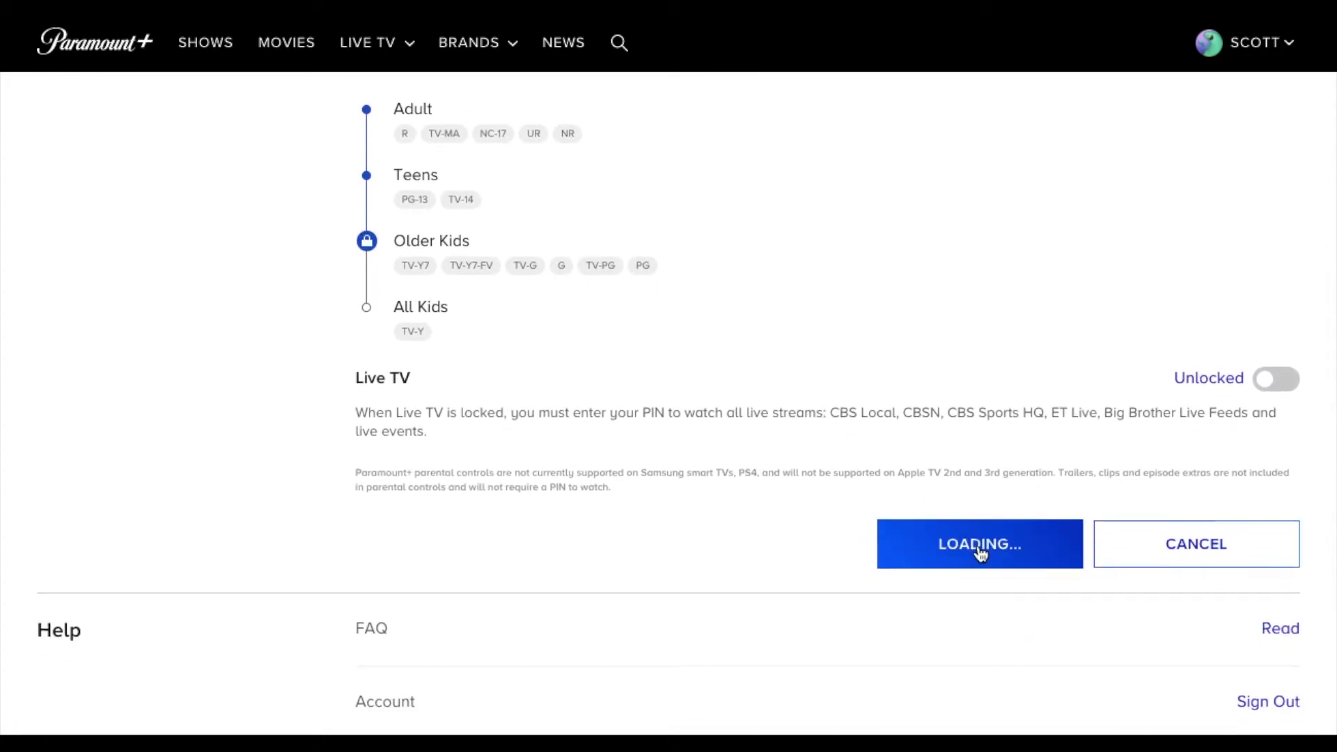
scroll(978, 545, down, 2)
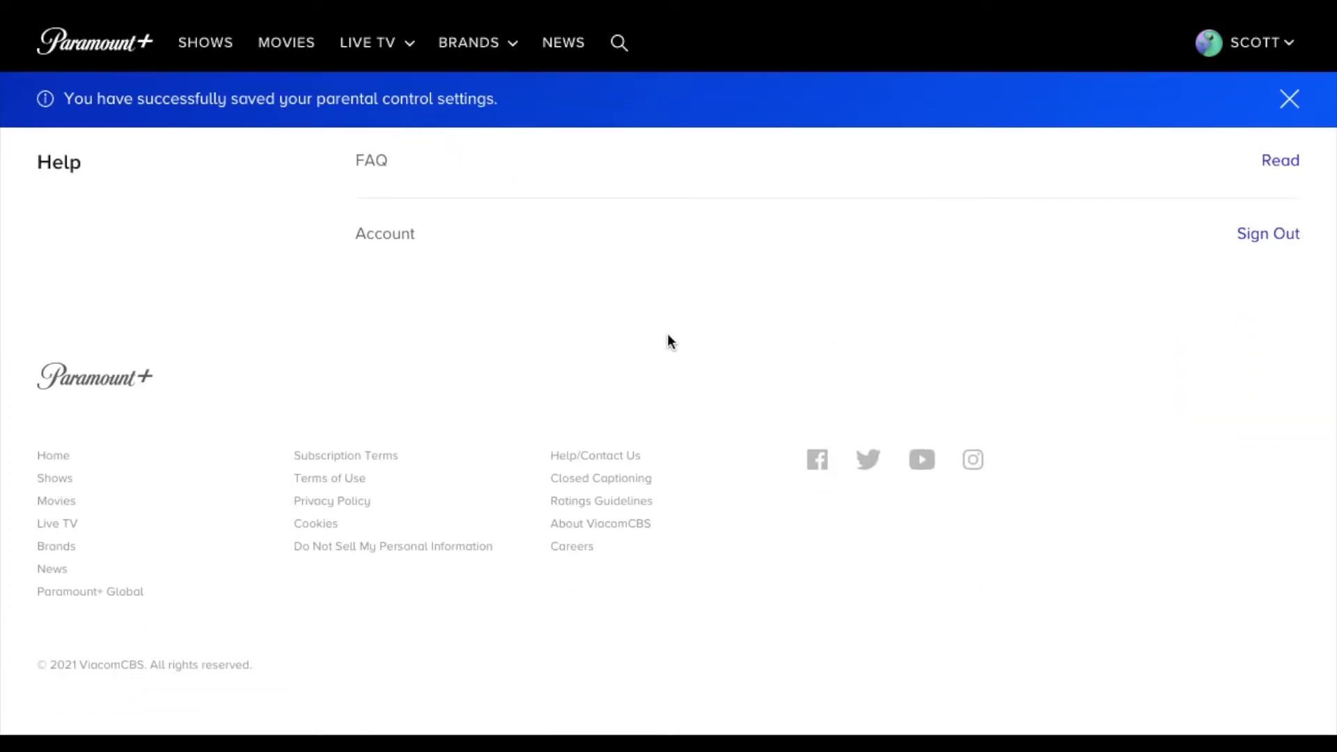
click(114, 47)
mouse_move(1290, 46)
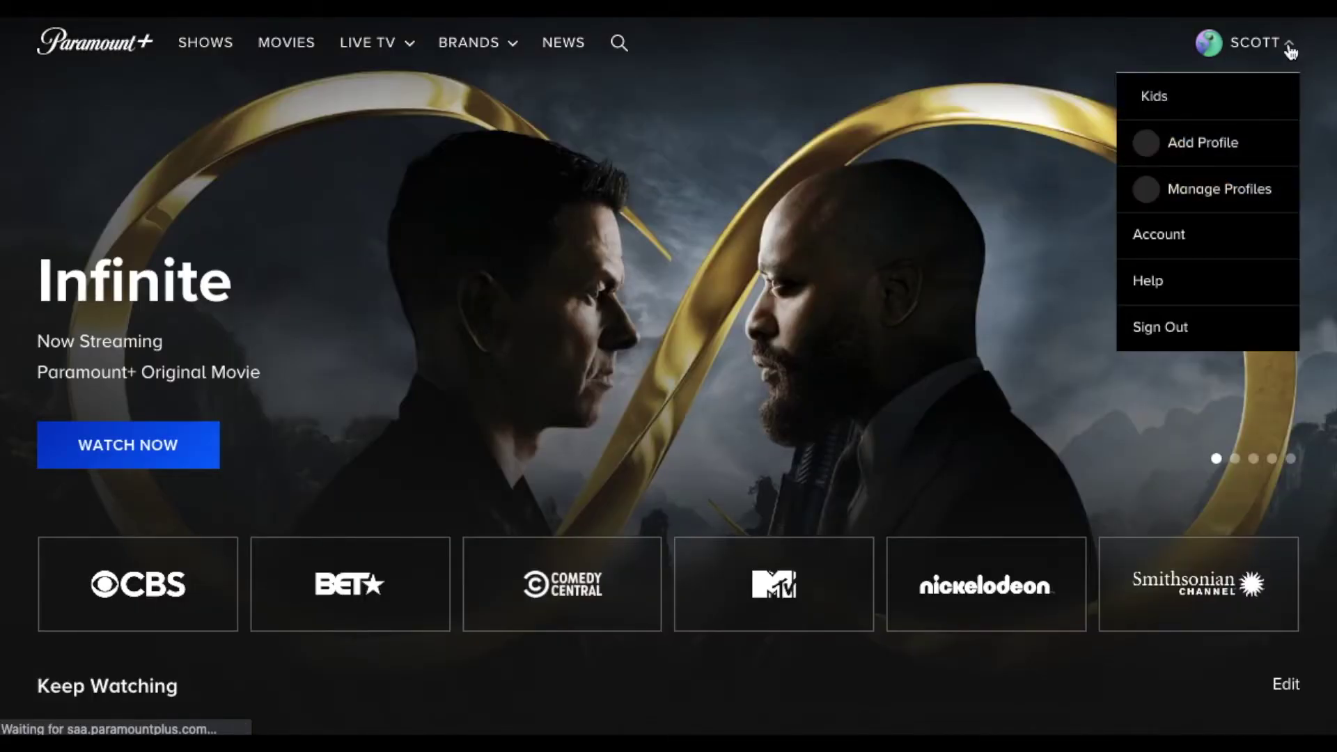
click(1221, 198)
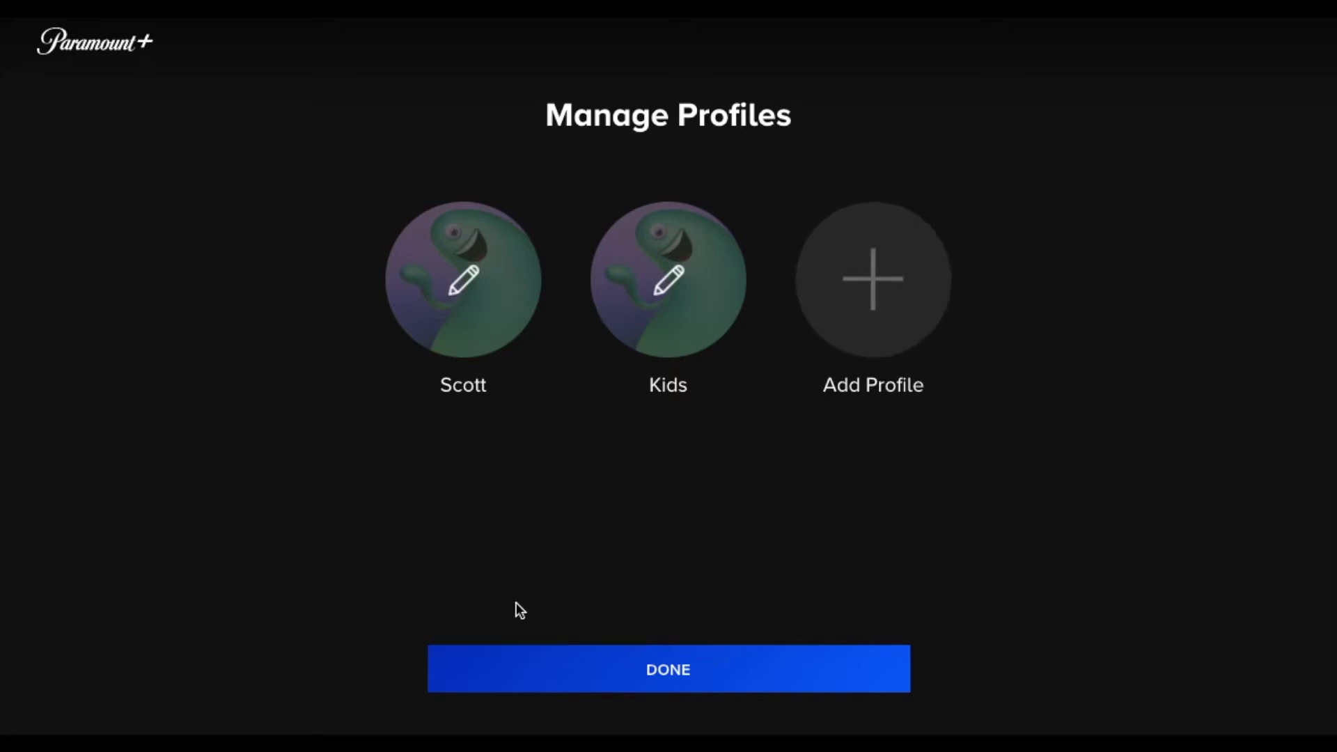
- As the main profile, unlock the PG-13 movie with the parental PIN and pause it at 08:12
click(698, 682)
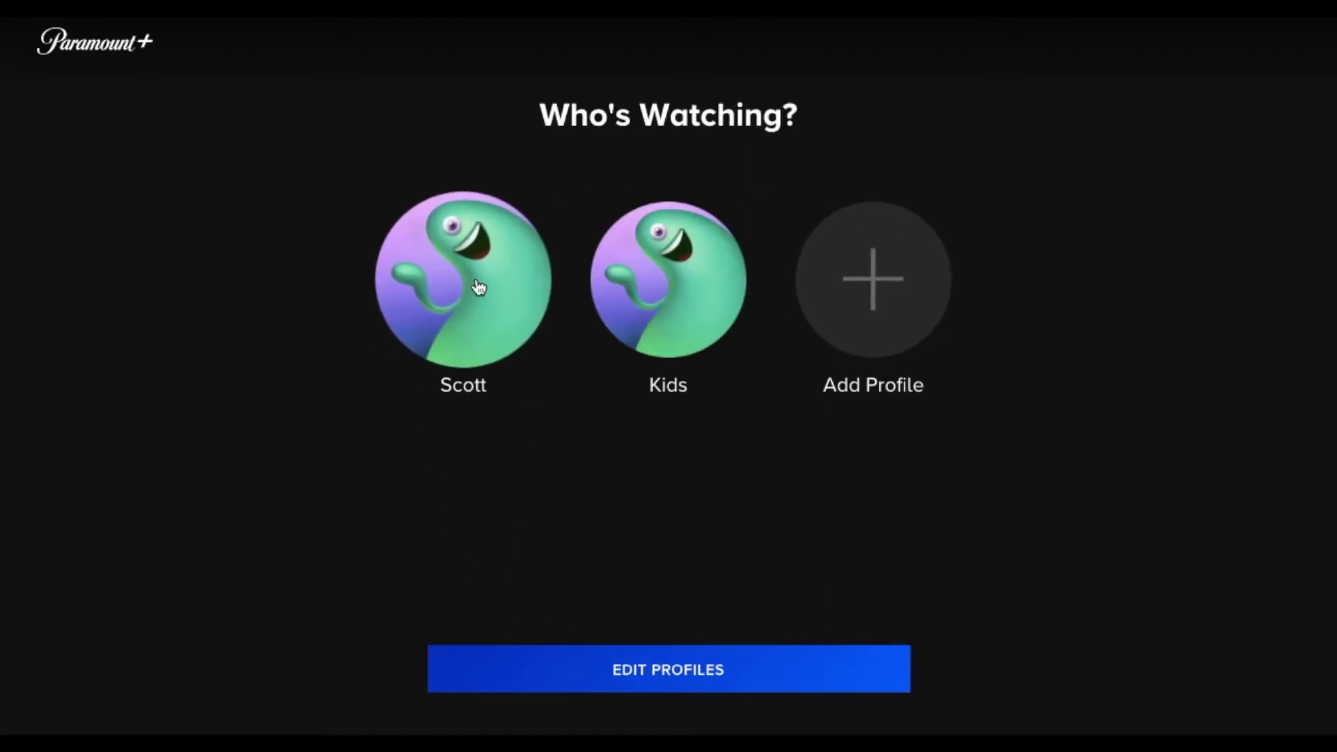
click(425, 306)
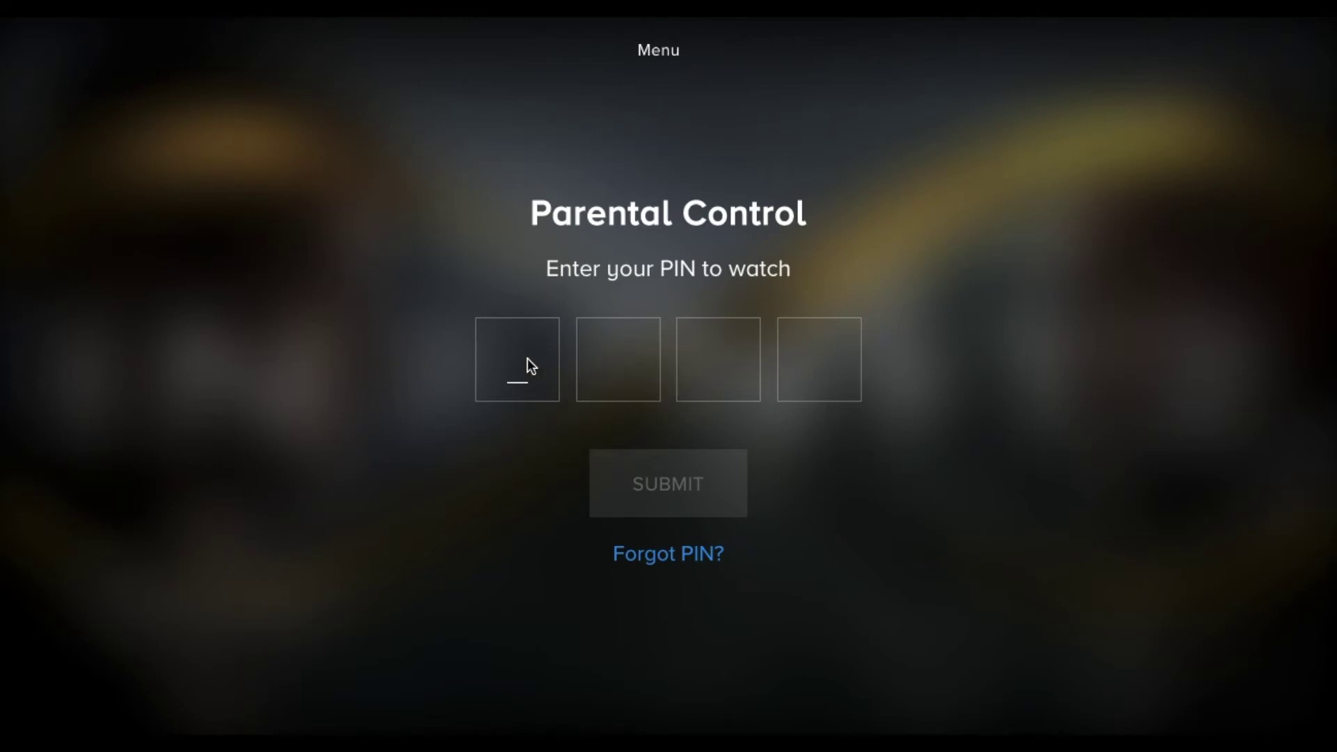
text(1234)
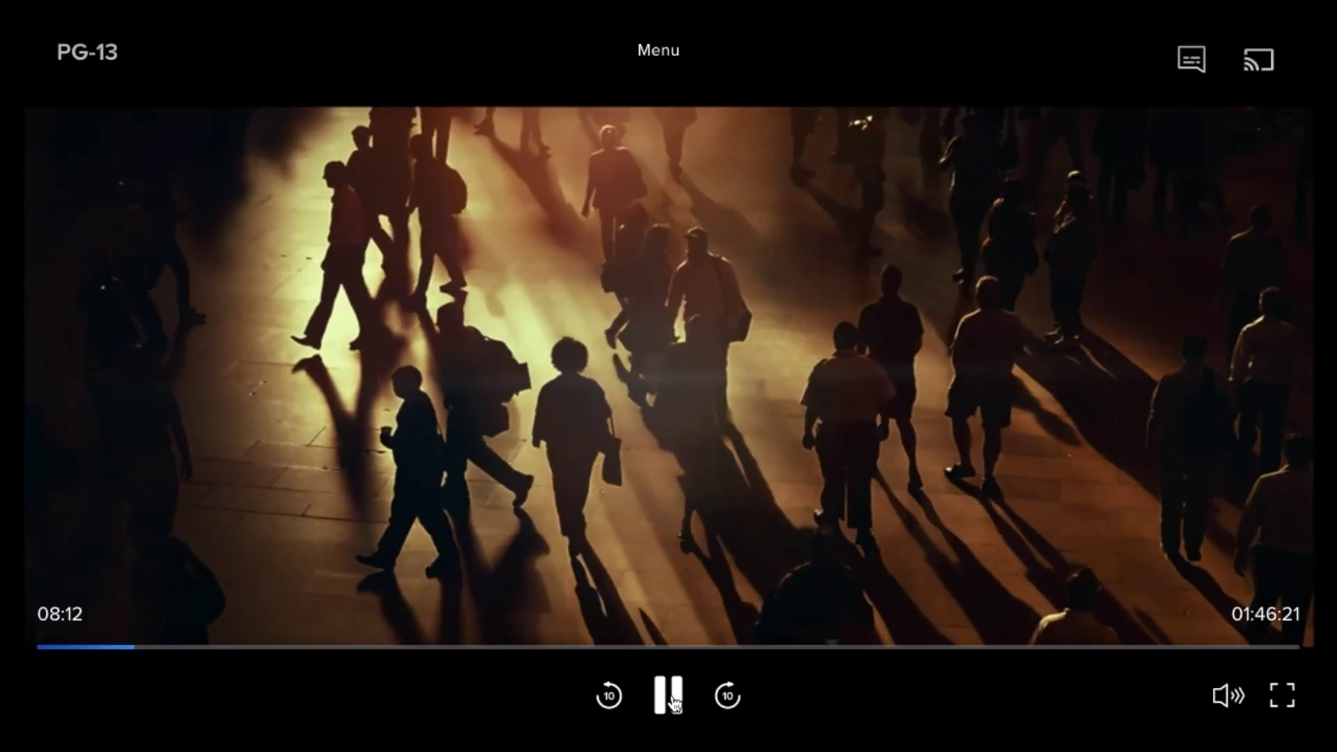
click(669, 695)
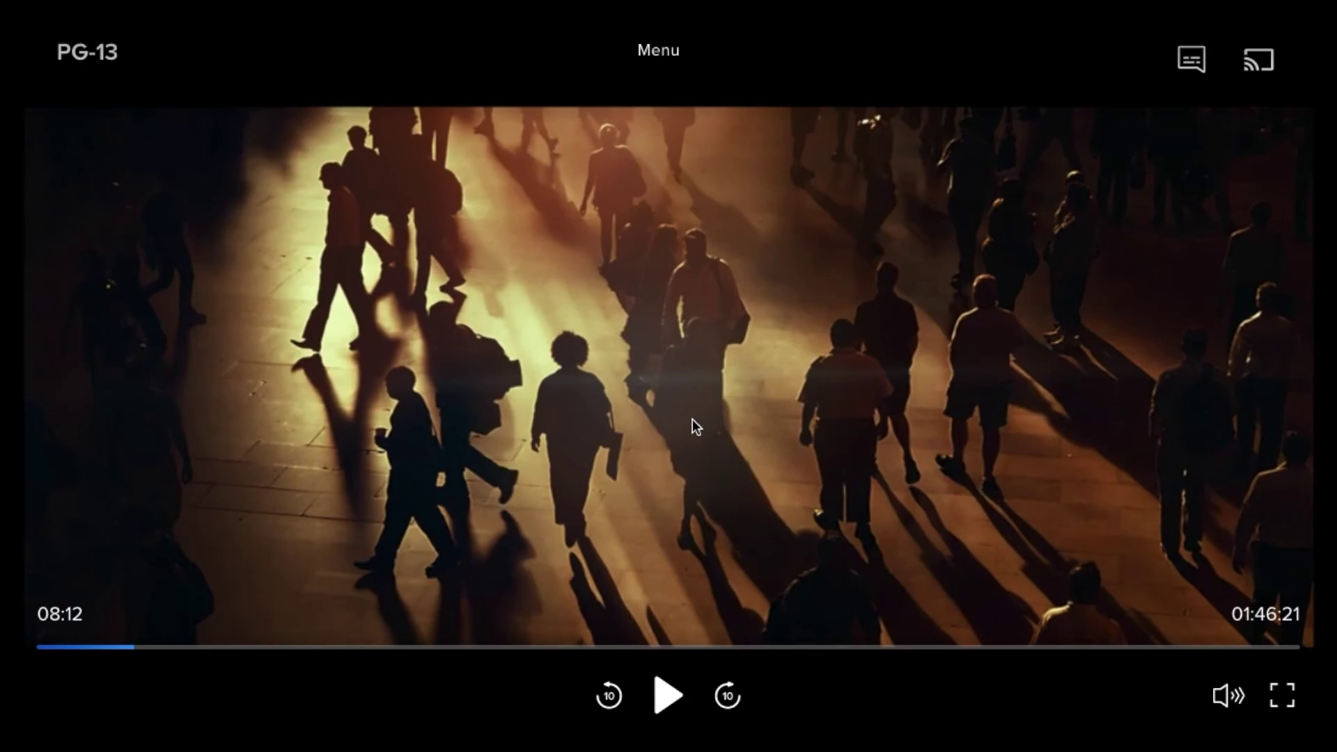